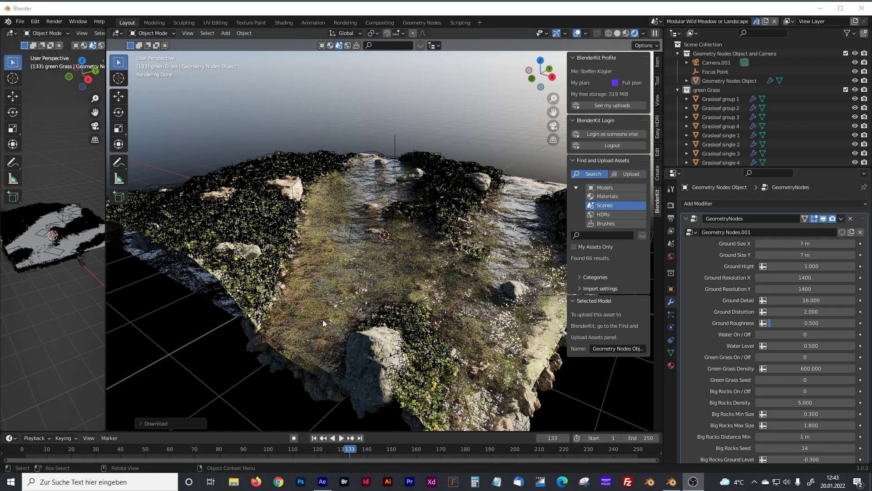
# Delete the light from the scene and select the cube.
pyautogui.scroll(-5, 372, 271)
pyautogui.scroll(5, 373, 266)
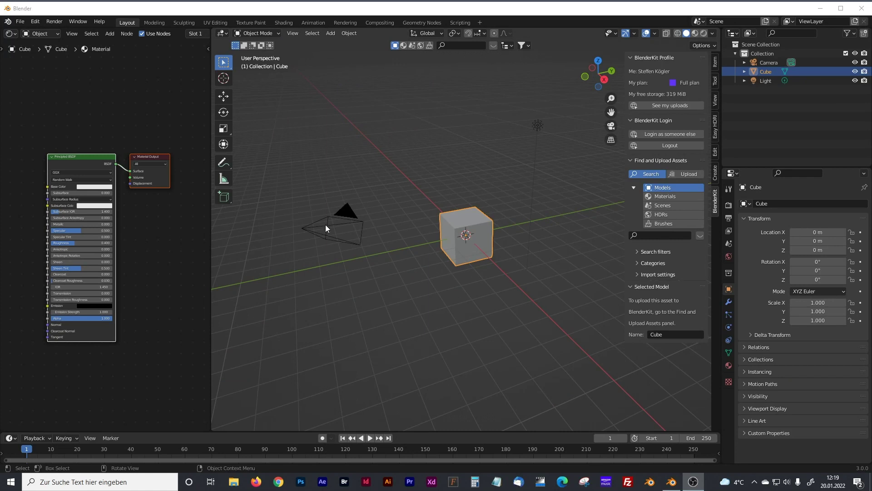
pyautogui.click(472, 192)
pyautogui.click(537, 127)
pyautogui.press('x')
pyautogui.click(524, 121)
pyautogui.click(464, 230)
# Give the cube a new geometry-nodes tree in the Geometry Nodes workspace.
pyautogui.click(427, 23)
pyautogui.hotkey('alt', 'a')
pyautogui.click(209, 235)
pyautogui.click(556, 33)
pyautogui.moveTo(405, 159); pyautogui.dragTo(227, 161)
pyautogui.scroll(-3, 401, 208)
# Cut the Group Input to Group Output link and delete the Group Input node.
pyautogui.keyDown('ctrl'); pyautogui.moveTo(467, 252); pyautogui.dragTo(476, 304, button='right'); pyautogui.keyUp('ctrl')
pyautogui.click(309, 257)
pyautogui.press('x')
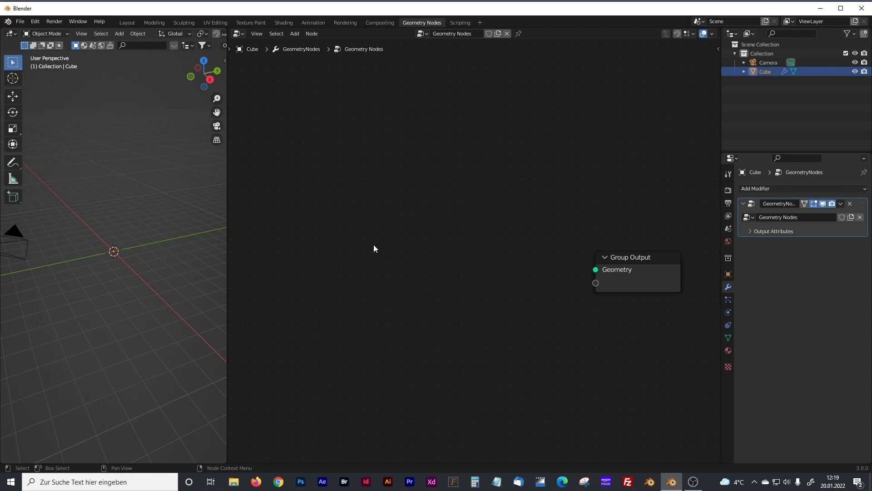
# Add a Grid node and a Position node below it, arranged on the left.
pyautogui.hotkey('shift', 'a')
pyautogui.click(333, 67)
pyautogui.write('gr')
pyautogui.click(349, 84)
pyautogui.click(402, 254)
pyautogui.hotkey('shift', 'a')
pyautogui.click(392, 244)
pyautogui.write('pos')
pyautogui.click(405, 262)
pyautogui.click(416, 336)
pyautogui.moveTo(442, 279); pyautogui.dragTo(475, 196, button='middle')
pyautogui.moveTo(363, 113); pyautogui.dragTo(296, 112)
pyautogui.moveTo(454, 244); pyautogui.dragTo(348, 259)
# Add a Set Position node and a Combine XYZ node to the tree.
pyautogui.hotkey('shift', 'a')
pyautogui.click(403, 211)
pyautogui.write('set pos')
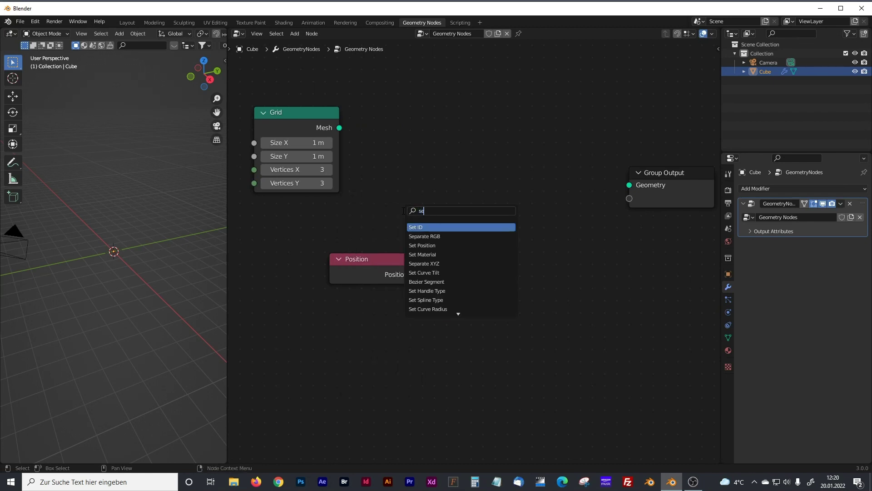
pyautogui.press('Return')
pyautogui.click(486, 184)
pyautogui.moveTo(329, 347); pyautogui.dragTo(407, 303, button='middle')
pyautogui.hotkey('shift', 'a')
pyautogui.click(383, 285)
pyautogui.write('combi')
pyautogui.click(405, 310)
pyautogui.click(441, 292)
# Add a Noise Texture node, then pick RGB Curves from the node search.
pyautogui.hotkey('shift', 'a')
pyautogui.click(331, 286)
pyautogui.write('noise')
pyautogui.click(356, 312)
pyautogui.rightClick(387, 237)
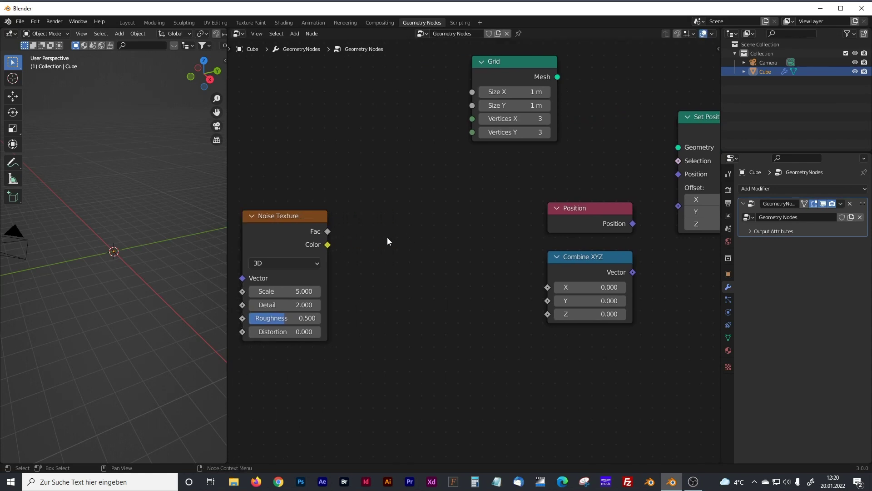
pyautogui.hotkey('shift', 'a')
pyautogui.click(385, 237)
pyautogui.write('rgb')
pyautogui.click(405, 254)
# Place the RGB Curves node and link Grid Mesh through Set Position into Group Output.
pyautogui.click(384, 227)
pyautogui.moveTo(448, 173); pyautogui.dragTo(337, 233, button='middle')
pyautogui.moveTo(505, 193); pyautogui.dragTo(514, 164)
pyautogui.moveTo(366, 146); pyautogui.dragTo(490, 193)
pyautogui.moveTo(575, 178); pyautogui.dragTo(655, 203)
pyautogui.scroll(6, 212, 217)
pyautogui.moveTo(227, 202); pyautogui.dragTo(302, 202)
pyautogui.scroll(-3, 584, 296)
pyautogui.moveTo(583, 296); pyautogui.dragTo(459, 307, button='middle')
pyautogui.moveTo(522, 224); pyautogui.dragTo(697, 230)
# Insert a Join Geometry node between Set Position and Group Output, spacing them out.
pyautogui.hotkey('shift', 'a')
pyautogui.click(597, 266)
pyautogui.write('joi')
pyautogui.press('Down')
pyautogui.press('Return')
pyautogui.click(585, 243)
pyautogui.scroll(-2, 677, 292)
pyautogui.moveTo(586, 228); pyautogui.dragTo(665, 229)
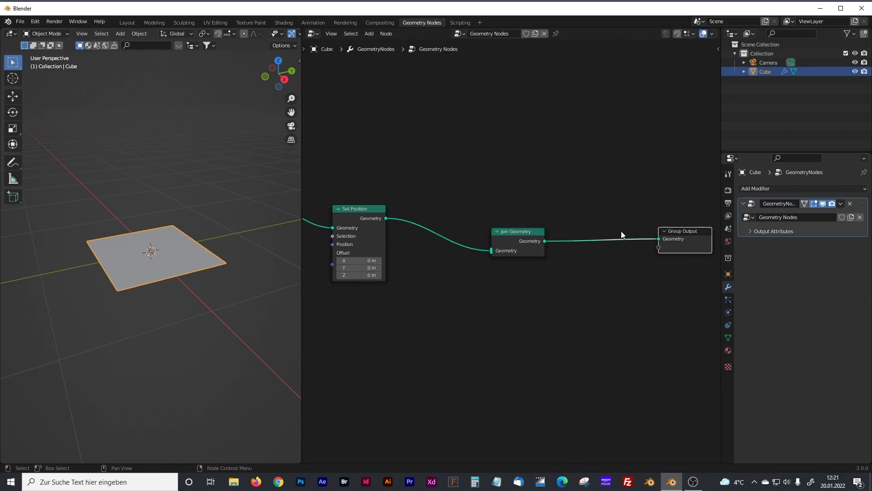
pyautogui.moveTo(536, 237); pyautogui.dragTo(613, 236)
pyautogui.keyDown('ctrl'); pyautogui.hscroll(-8, 587, 291); pyautogui.keyUp('ctrl')
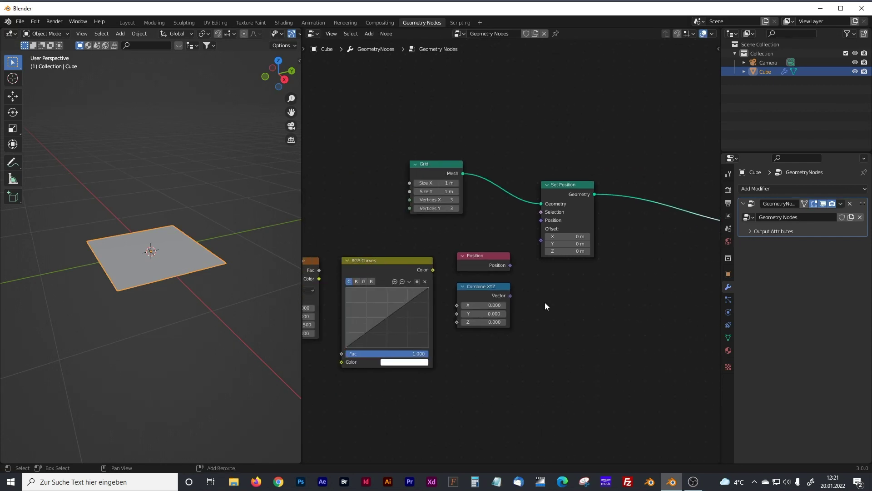
pyautogui.keyDown('shift'); pyautogui.scroll(-2, 536, 272); pyautogui.keyUp('shift')
pyautogui.scroll(2, 514, 244)
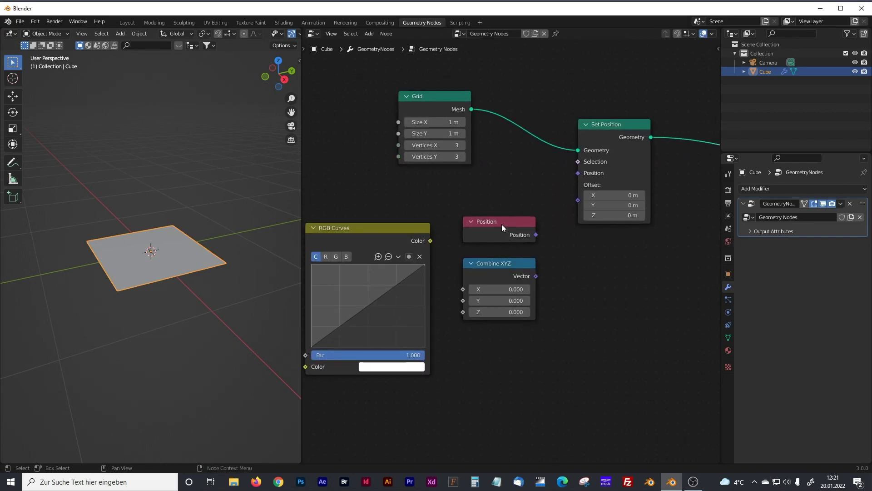
pyautogui.click(500, 224)
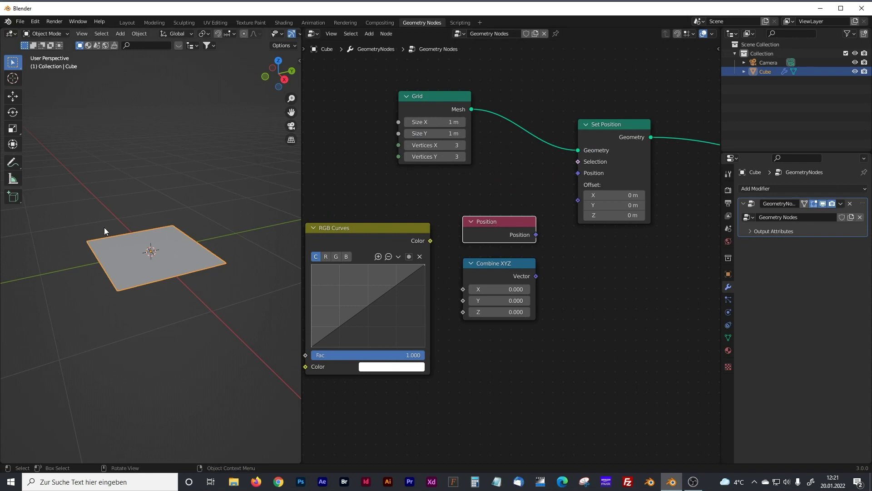
# Set the Grid node's Size X and Y to 5 m and Vertices X and Y to 500.
pyautogui.click(437, 146)
pyautogui.click(450, 121)
pyautogui.write('5')
pyautogui.press('Tab')
pyautogui.write('5')
pyautogui.press('Tab')
pyautogui.scroll(-2, 179, 156)
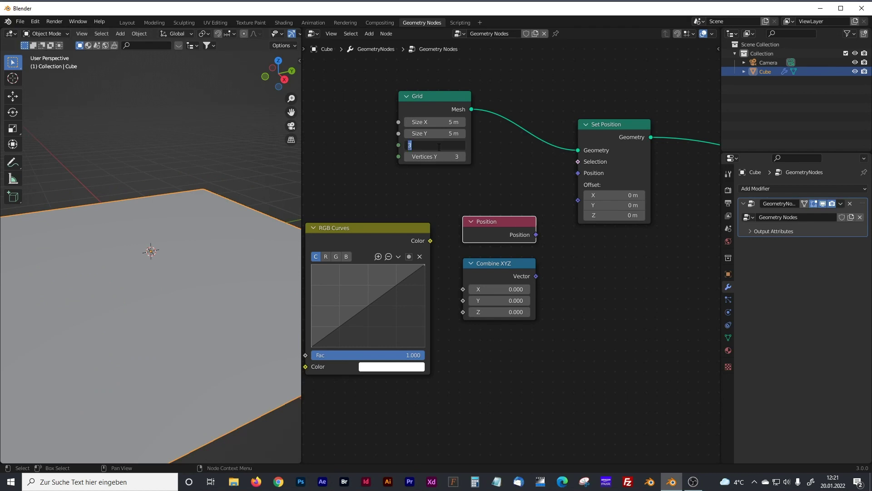
pyautogui.write('500')
pyautogui.press('Tab')
pyautogui.write('500')
pyautogui.press('Return')
# Move the Noise, RGB Curves, Position and Combine XYZ nodes to the left.
pyautogui.moveTo(506, 222); pyautogui.dragTo(504, 220)
pyautogui.scroll(-2, 551, 284)
pyautogui.moveTo(326, 224); pyautogui.dragTo(541, 346)
pyautogui.moveTo(521, 248); pyautogui.dragTo(451, 253)
pyautogui.hotkey('shift', 'a')
pyautogui.write('vec')
pyautogui.click(519, 296)
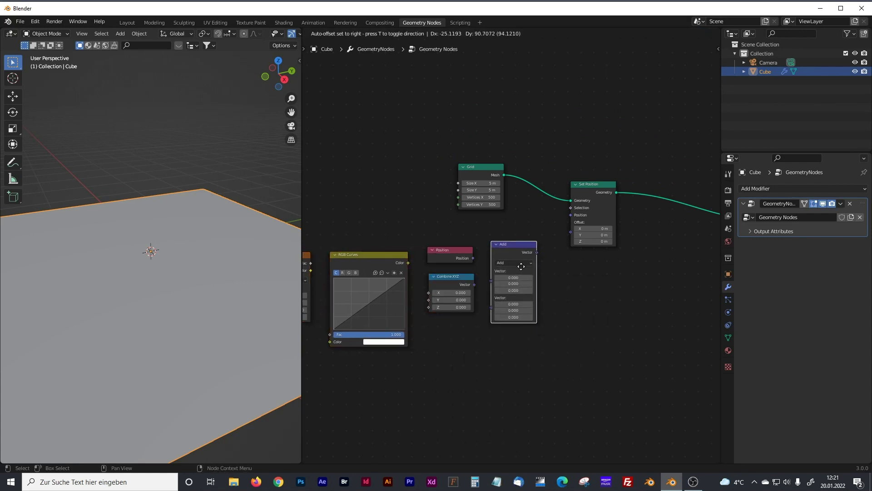
pyautogui.click(530, 264)
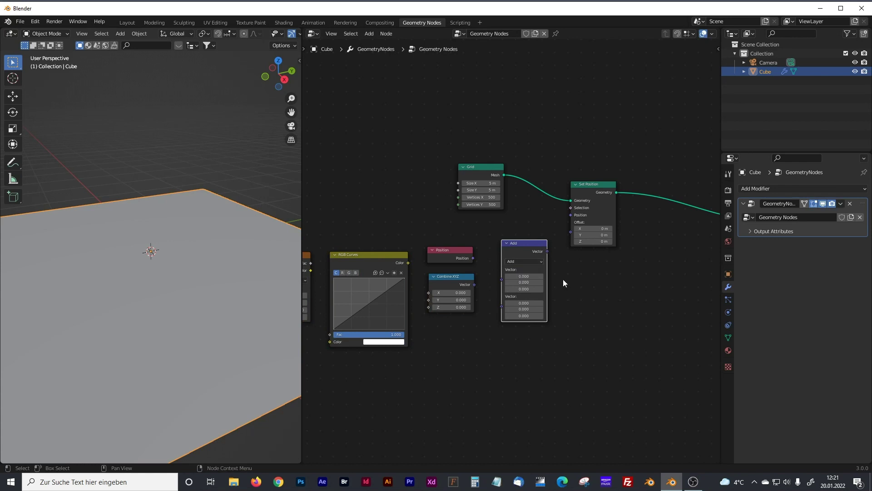
pyautogui.scroll(2, 563, 280)
pyautogui.moveTo(459, 260); pyautogui.dragTo(469, 264)
pyautogui.moveTo(489, 292); pyautogui.dragTo(497, 291)
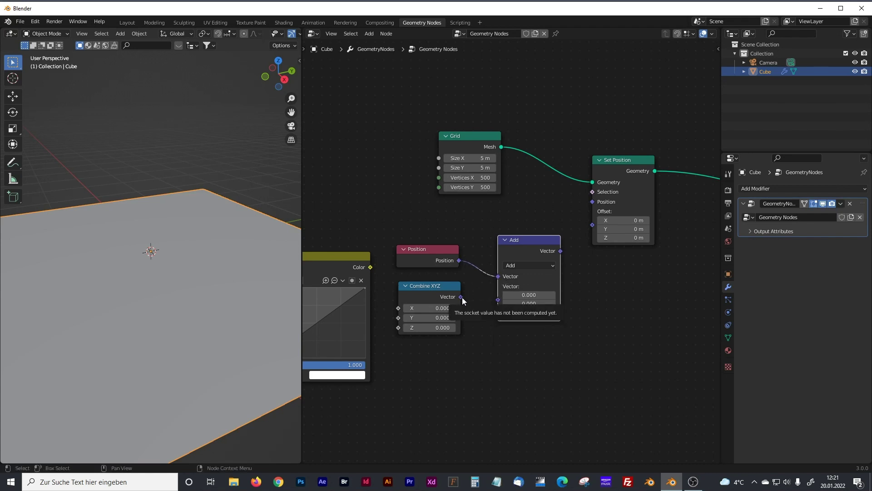
pyautogui.moveTo(462, 297); pyautogui.dragTo(495, 301)
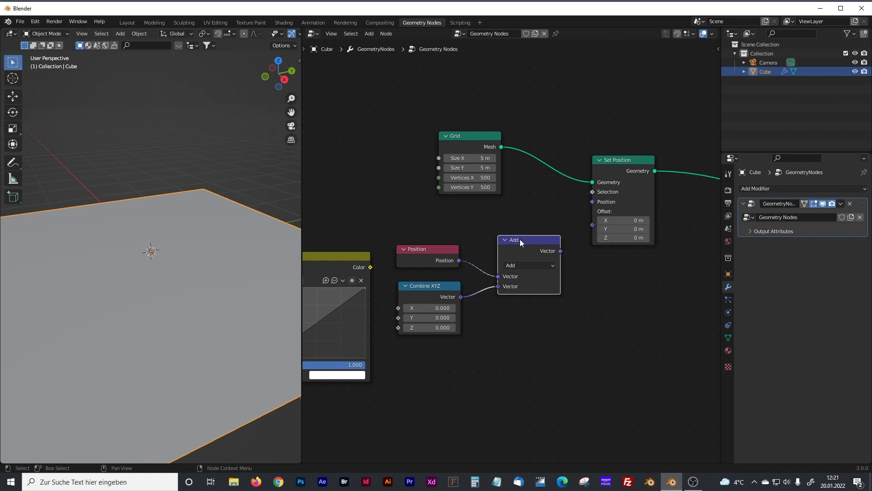
pyautogui.moveTo(560, 251); pyautogui.dragTo(587, 203)
pyautogui.moveTo(399, 233); pyautogui.dragTo(535, 195, button='middle')
pyautogui.moveTo(396, 226); pyautogui.dragTo(386, 225)
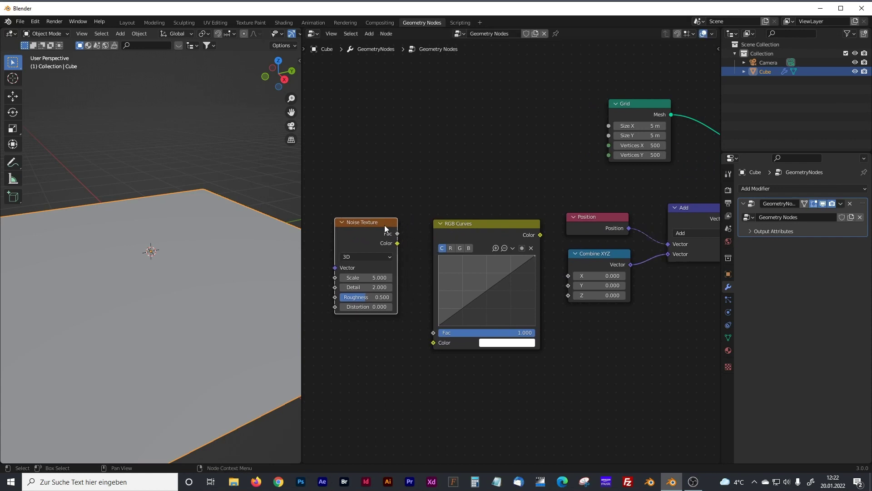
pyautogui.moveTo(397, 234); pyautogui.dragTo(434, 343)
pyautogui.moveTo(453, 249); pyautogui.dragTo(448, 244)
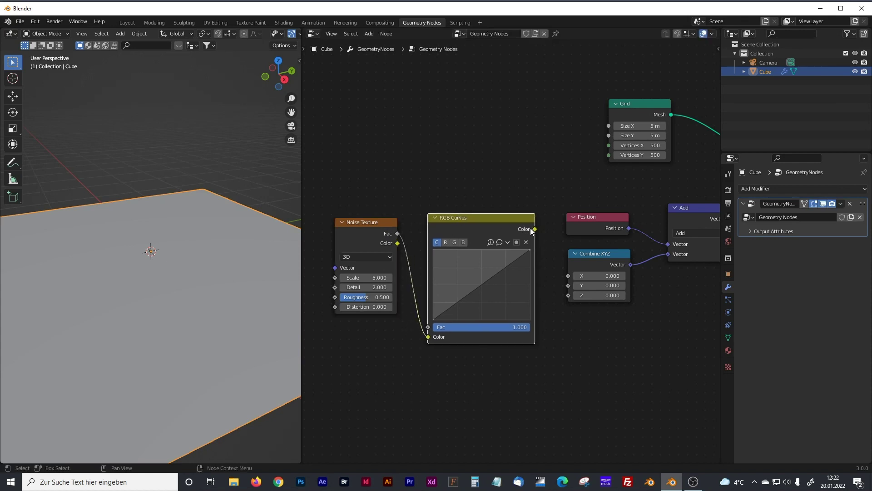
pyautogui.moveTo(534, 229); pyautogui.dragTo(537, 239)
pyautogui.moveTo(540, 286); pyautogui.dragTo(565, 298)
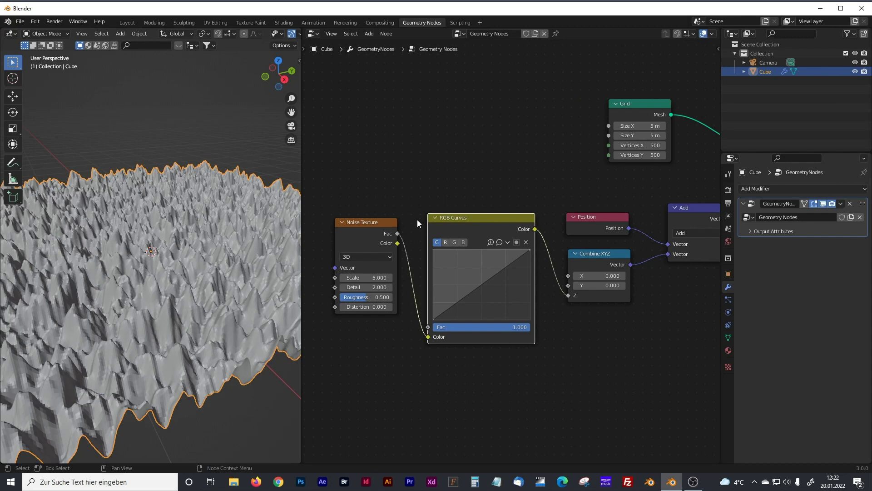
pyautogui.moveTo(386, 223); pyautogui.dragTo(384, 218)
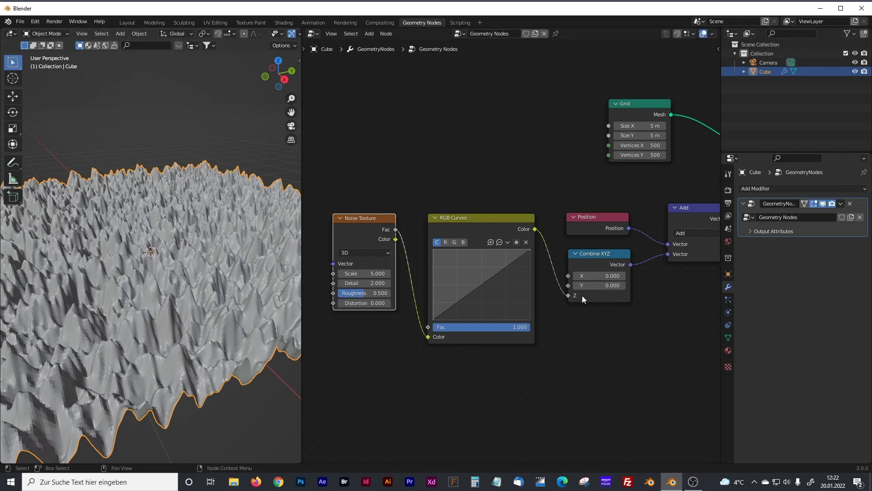
pyautogui.moveTo(582, 296); pyautogui.dragTo(446, 302, button='middle')
pyautogui.moveTo(340, 223); pyautogui.dragTo(492, 222, button='middle')
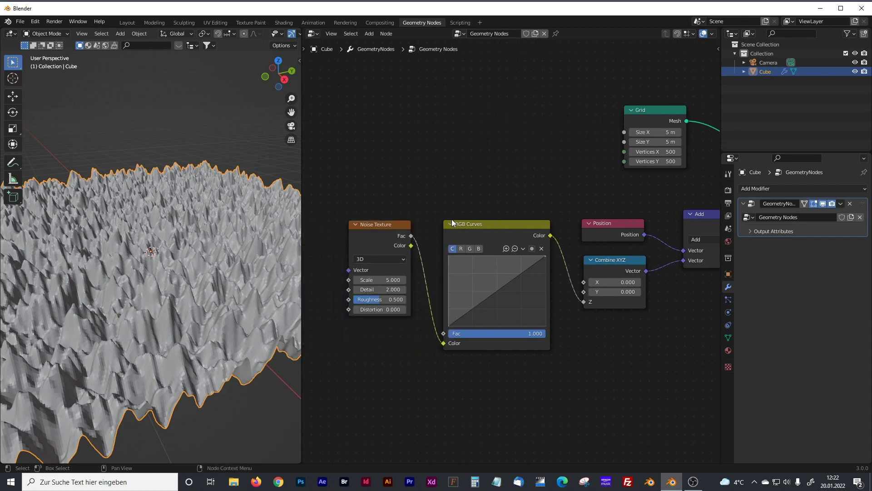
pyautogui.moveTo(612, 225); pyautogui.dragTo(564, 225, button='middle')
pyautogui.moveTo(431, 311); pyautogui.dragTo(458, 303, button='middle')
pyautogui.click(342, 225)
pyautogui.moveTo(360, 183); pyautogui.dragTo(402, 208, button='middle')
pyautogui.scroll(2, 402, 208)
pyautogui.moveTo(394, 298); pyautogui.dragTo(440, 279, button='middle')
pyautogui.click(435, 255)
# Switch the Noise Texture to 4D with Scale 10, Detail 16, Roughness 0.5, Distortion 2.
pyautogui.click(421, 228)
pyautogui.click(404, 277)
pyautogui.click(443, 267)
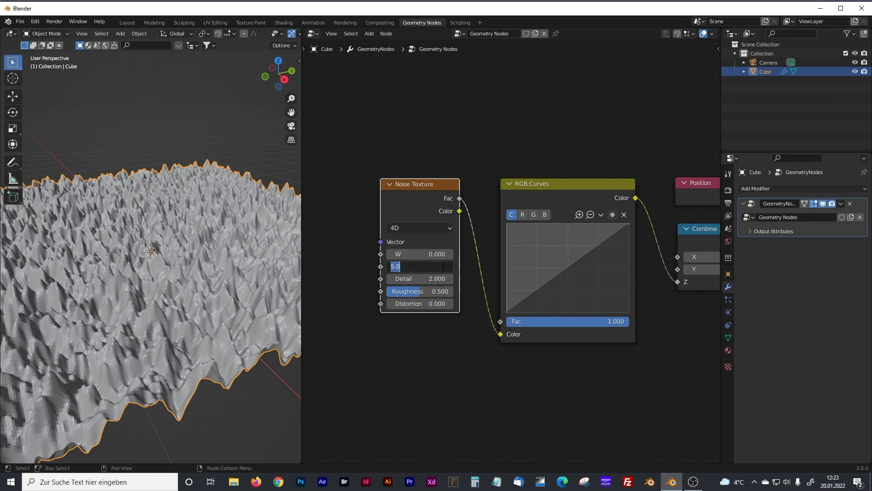
pyautogui.write('10')
pyautogui.press('Tab')
pyautogui.write('16')
pyautogui.press('Tab')
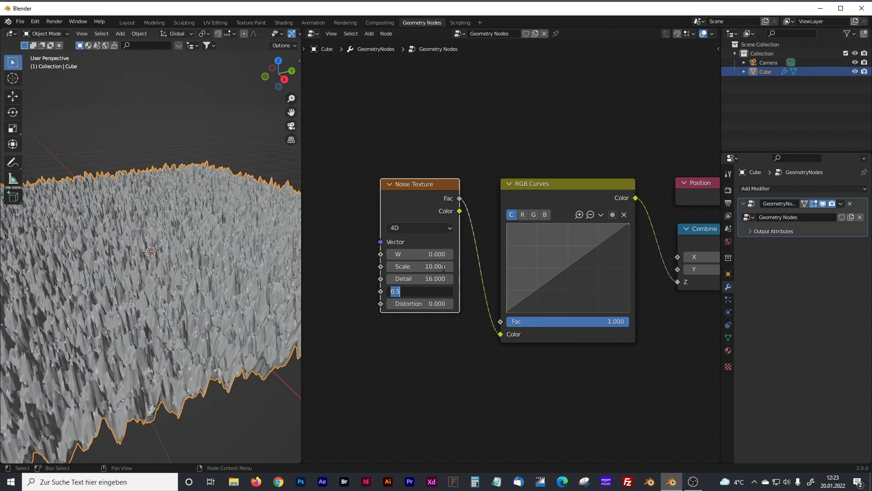
pyautogui.write('0.5')
pyautogui.press('Tab')
pyautogui.write('2')
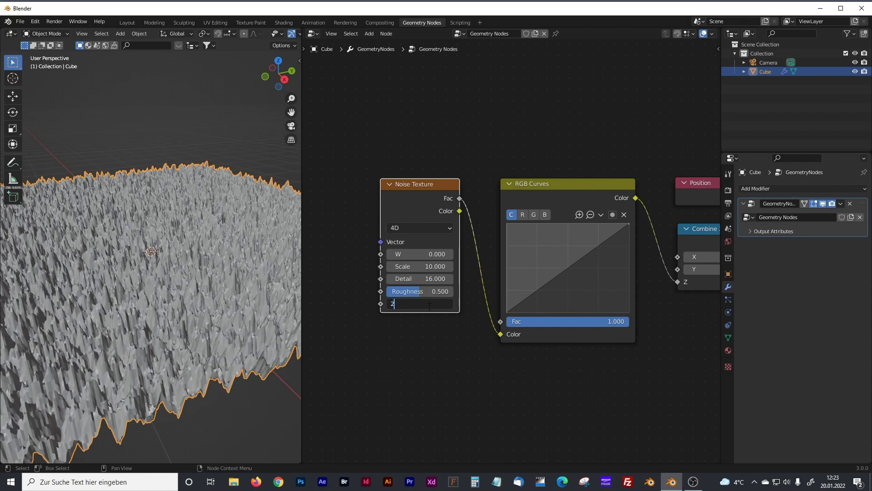
pyautogui.press('Return')
# Lower the noise Scale to 0.1 to smooth the terrain.
pyautogui.moveTo(611, 339); pyautogui.dragTo(508, 378, button='middle')
pyautogui.moveTo(306, 395); pyautogui.dragTo(473, 298, button='middle')
pyautogui.click(428, 273)
pyautogui.write('0.1')
pyautogui.press('Return')
# Bend the RGB Curves graph into a wavy profile with a raised peak and a right-side dip.
pyautogui.moveTo(302, 233); pyautogui.dragTo(347, 234)
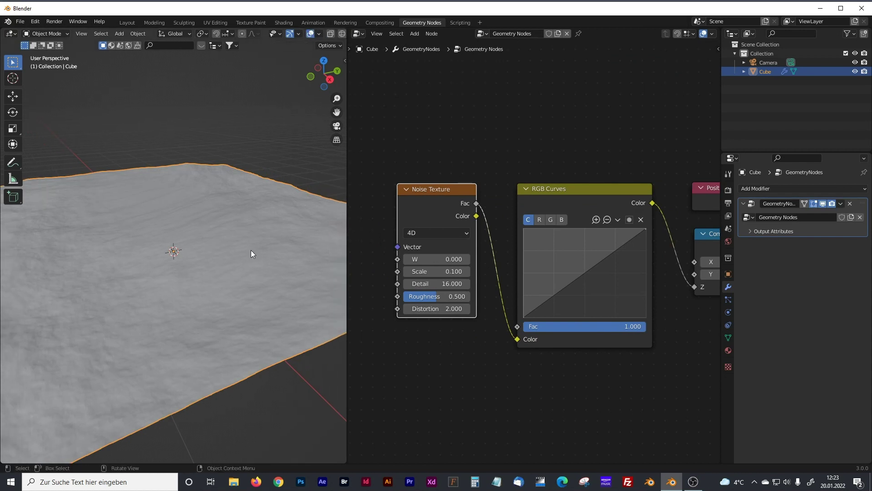
pyautogui.scroll(-4, 203, 261)
pyautogui.moveTo(209, 266)
pyautogui.mouseDown(button='middle')
pyautogui.moveTo(220, 308)
pyautogui.moveTo(224, 268)
pyautogui.moveTo(215, 255)
pyautogui.mouseUp(button='middle')
pyautogui.scroll(3, 220, 257)
pyautogui.scroll(-2, 220, 257)
pyautogui.moveTo(542, 191); pyautogui.dragTo(537, 182)
pyautogui.moveTo(509, 365); pyautogui.dragTo(492, 366, button='middle')
pyautogui.moveTo(582, 251)
pyautogui.mouseDown()
pyautogui.moveTo(583, 239)
pyautogui.moveTo(564, 267)
pyautogui.moveTo(540, 235)
pyautogui.mouseUp()
pyautogui.click(512, 268)
pyautogui.moveTo(605, 226); pyautogui.dragTo(607, 245)
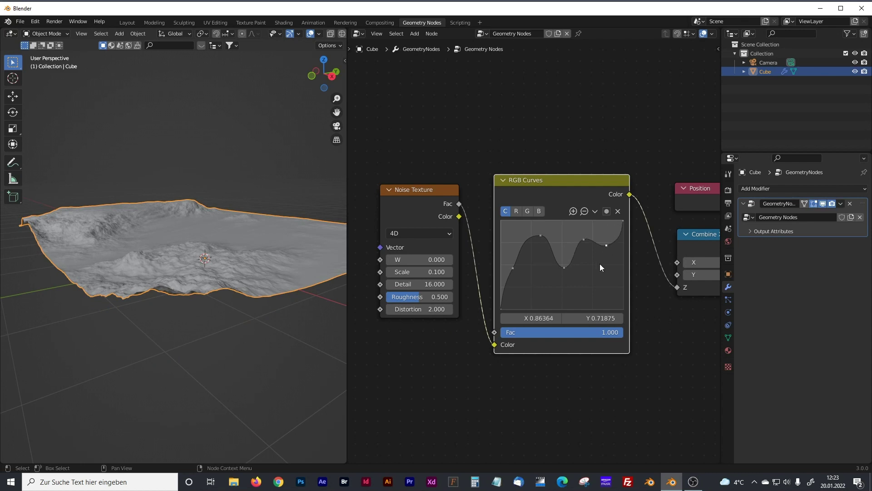
# Set the RGB Curves Fac to 3 for taller hills and valleys.
pyautogui.click(602, 333)
pyautogui.press('Return')
pyautogui.click(508, 332)
pyautogui.hotkey('ctrl', 'a')
pyautogui.write('3')
pyautogui.press('Return')
pyautogui.scroll(5, 268, 307)
pyautogui.moveTo(301, 326); pyautogui.dragTo(172, 297, button='middle')
pyautogui.click(237, 183)
pyautogui.moveTo(208, 253); pyautogui.dragTo(289, 247, button='middle')
pyautogui.keyDown('shift'); pyautogui.moveTo(251, 222); pyautogui.dragTo(179, 150, button='middle'); pyautogui.keyUp('shift')
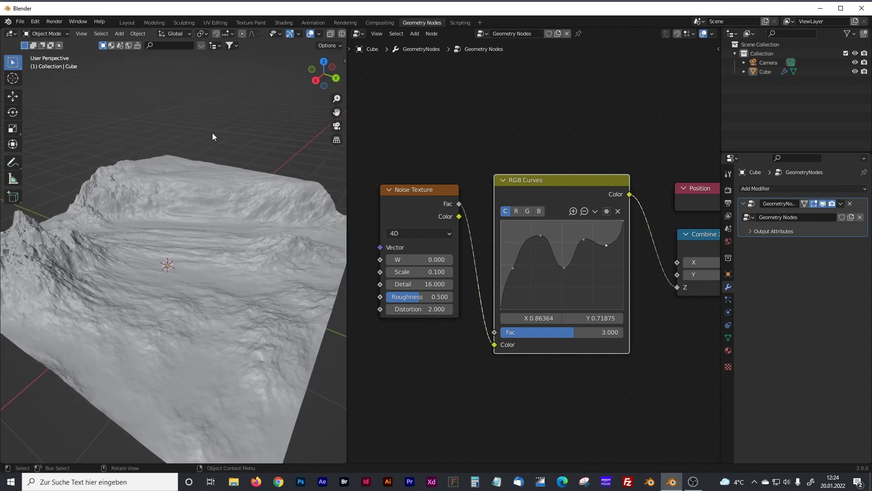
pyautogui.moveTo(191, 264)
pyautogui.mouseDown(button='middle')
pyautogui.moveTo(166, 311)
pyautogui.moveTo(145, 266)
pyautogui.moveTo(195, 219)
pyautogui.moveTo(120, 248)
pyautogui.moveTo(112, 234)
pyautogui.moveTo(130, 238)
pyautogui.moveTo(109, 234)
pyautogui.moveTo(109, 169)
pyautogui.moveTo(144, 249)
pyautogui.moveTo(204, 257)
pyautogui.mouseUp(button='middle')
# Try a noise Detail of 10, then return it to 16.
pyautogui.click(438, 286)
pyautogui.write('10')
pyautogui.press('Return')
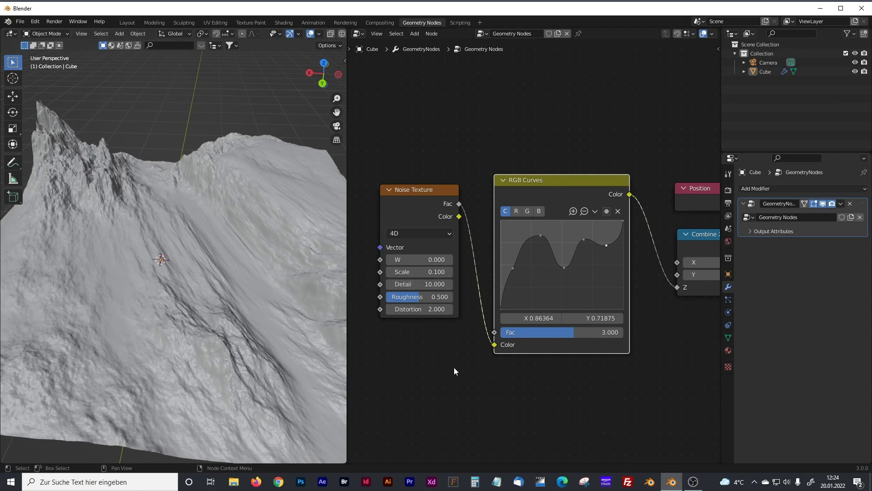
pyautogui.click(432, 284)
pyautogui.write('1')
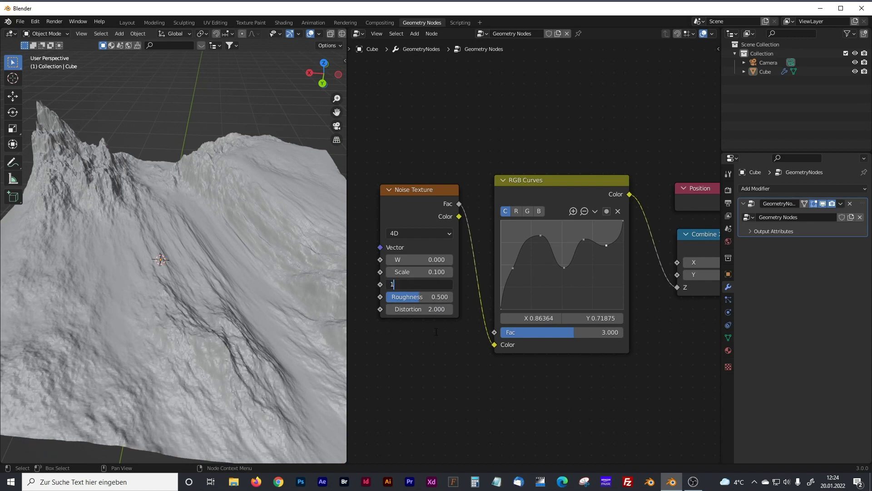
pyautogui.write('6')
pyautogui.press('Return')
# Set the Noise Texture Roughness to 0.45.
pyautogui.click(440, 297)
pyautogui.write('0.5')
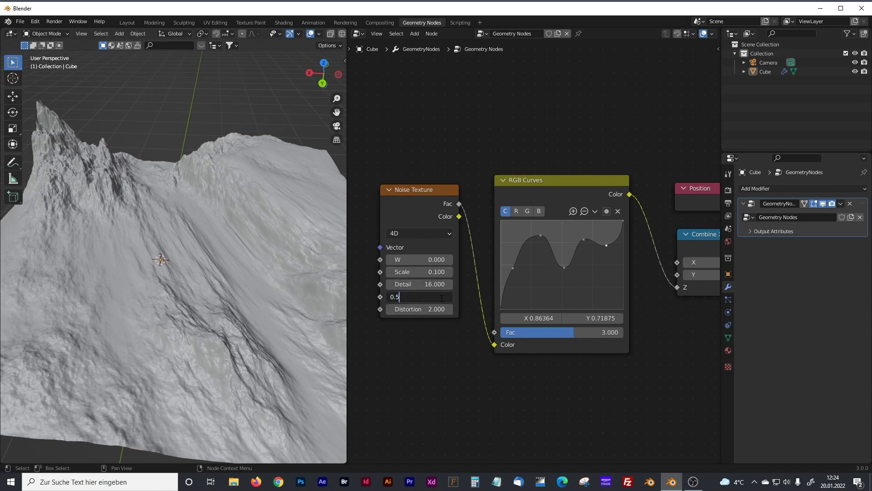
pyautogui.press('BackSpace')
pyautogui.write('4')
pyautogui.press('Return')
pyautogui.click(440, 298)
pyautogui.write('5')
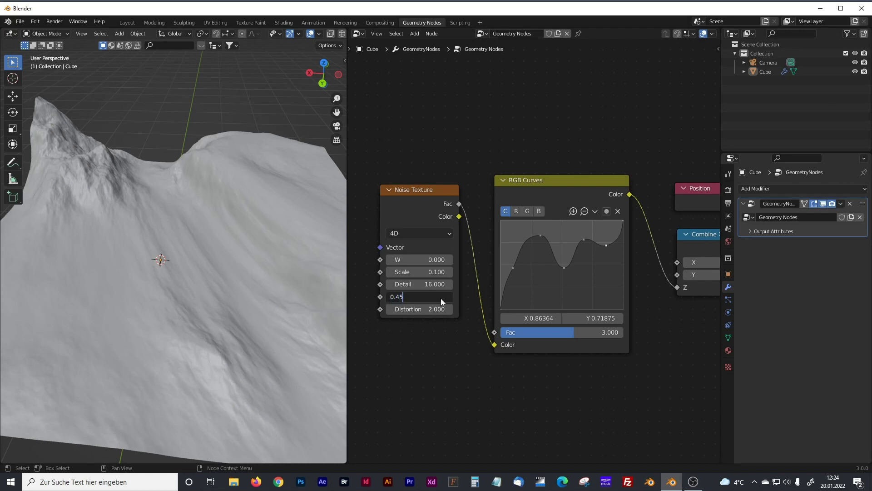
pyautogui.press('Return')
# Lower the RGB Curves left peak and reduce Fac to 2.
pyautogui.moveTo(192, 241)
pyautogui.mouseDown(button='middle')
pyautogui.moveTo(171, 236)
pyautogui.moveTo(193, 244)
pyautogui.moveTo(217, 279)
pyautogui.moveTo(194, 238)
pyautogui.mouseUp(button='middle')
pyautogui.click(540, 235)
pyautogui.moveTo(540, 235); pyautogui.dragTo(536, 252)
pyautogui.click(612, 331)
pyautogui.write('2')
pyautogui.press('Return')
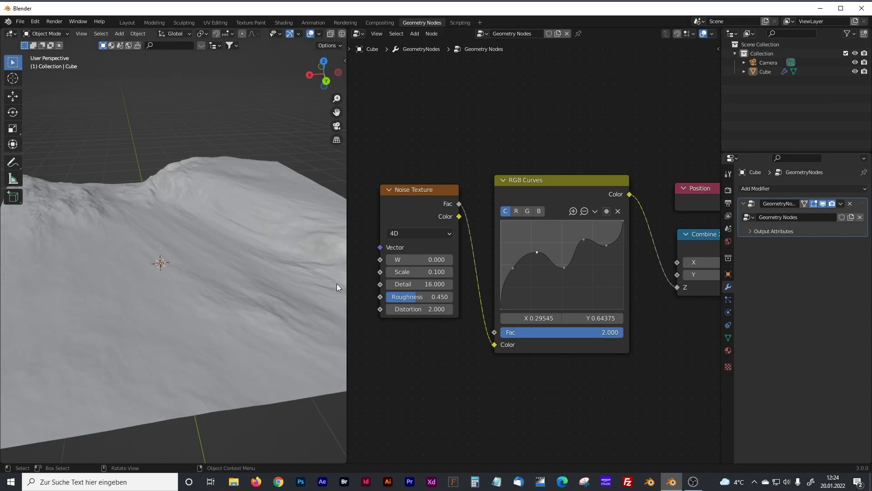
# Raise the curve's left peak and a point on its right side.
pyautogui.moveTo(537, 251); pyautogui.dragTo(584, 233)
pyautogui.moveTo(420, 309); pyautogui.dragTo(448, 308)
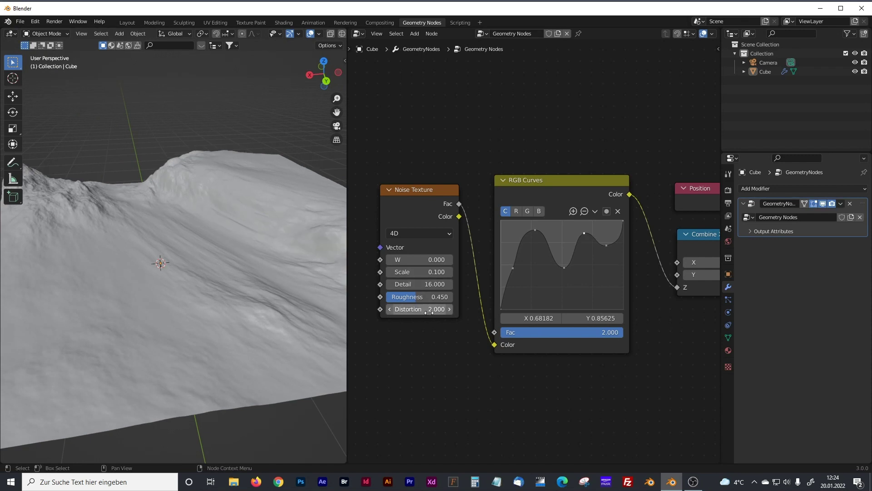
pyautogui.moveTo(279, 290)
pyautogui.mouseDown(button='middle')
pyautogui.moveTo(217, 261)
pyautogui.moveTo(113, 287)
pyautogui.moveTo(68, 291)
pyautogui.moveTo(26, 280)
pyautogui.moveTo(23, 295)
pyautogui.moveTo(274, 298)
pyautogui.mouseUp(button='middle')
# Set the Noise Texture Distortion to 3.
pyautogui.click(418, 308)
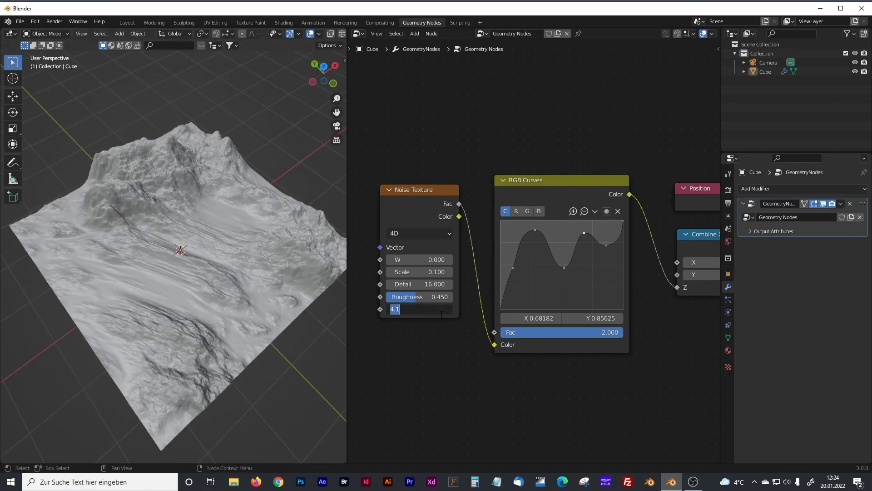
pyautogui.write('2')
pyautogui.press('Return')
pyautogui.click(443, 308)
pyautogui.write('3')
pyautogui.press('Return')
# Pull a curve point down into a dip and lower the curve's right peak.
pyautogui.moveTo(327, 288); pyautogui.dragTo(454, 245, button='middle')
pyautogui.moveTo(526, 231); pyautogui.dragTo(527, 290)
pyautogui.moveTo(255, 266); pyautogui.dragTo(163, 254, button='middle')
pyautogui.moveTo(588, 239); pyautogui.dragTo(563, 249)
pyautogui.moveTo(253, 249)
pyautogui.mouseDown(button='middle')
pyautogui.moveTo(217, 274)
pyautogui.moveTo(260, 255)
pyautogui.moveTo(261, 239)
pyautogui.mouseUp(button='middle')
pyautogui.moveTo(580, 140); pyautogui.dragTo(441, 222, button='middle')
# Inspect the terrain and node tree, then undo the last node move.
pyautogui.moveTo(569, 236); pyautogui.dragTo(571, 298, button='middle')
pyautogui.scroll(-3, 579, 304)
pyautogui.moveTo(221, 259); pyautogui.dragTo(193, 264, button='middle')
pyautogui.rightClick(205, 244)
pyautogui.scroll(5, 203, 251)
pyautogui.moveTo(204, 249); pyautogui.dragTo(274, 243, button='middle')
pyautogui.keyDown('ctrl'); pyautogui.hscroll(8, 603, 325); pyautogui.keyUp('ctrl')
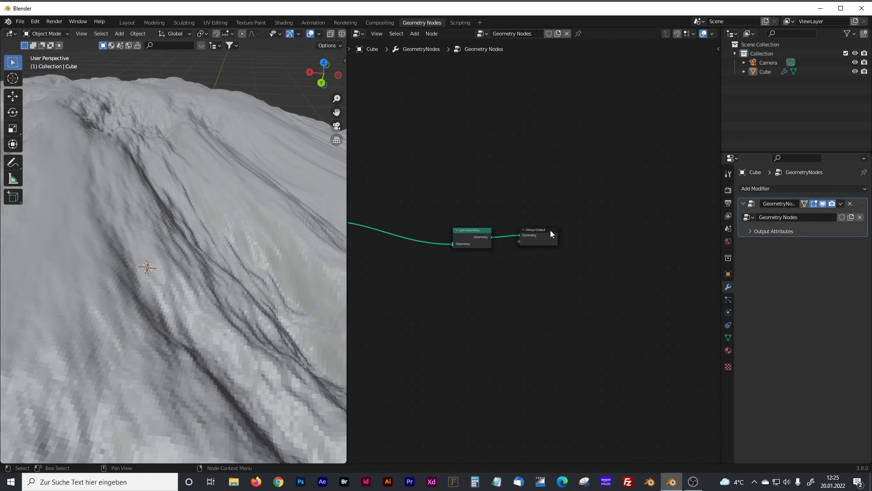
pyautogui.hotkey('ctrl', 'z')
# Insert a Set Shade Smooth node between Join Geometry and Group Output.
pyautogui.hotkey('shift', 'a')
pyautogui.click(559, 257)
pyautogui.write('set')
pyautogui.hotkey('ctrl', 'a')
pyautogui.write('smoth')
pyautogui.press('Return')
pyautogui.click(549, 257)
pyautogui.moveTo(230, 266); pyautogui.dragTo(164, 259, button='middle')
pyautogui.scroll(-5, 179, 255)
pyautogui.moveTo(457, 315); pyautogui.dragTo(525, 308, button='middle')
# Add a frame and stretch it to enclose all the terrain nodes.
pyautogui.hotkey('shift', 'a')
pyautogui.moveTo(493, 453)
pyautogui.click(558, 451)
pyautogui.click(396, 144)
pyautogui.moveTo(427, 158); pyautogui.dragTo(666, 293)
pyautogui.moveTo(355, 159); pyautogui.dragTo(604, 273)
pyautogui.press('g')
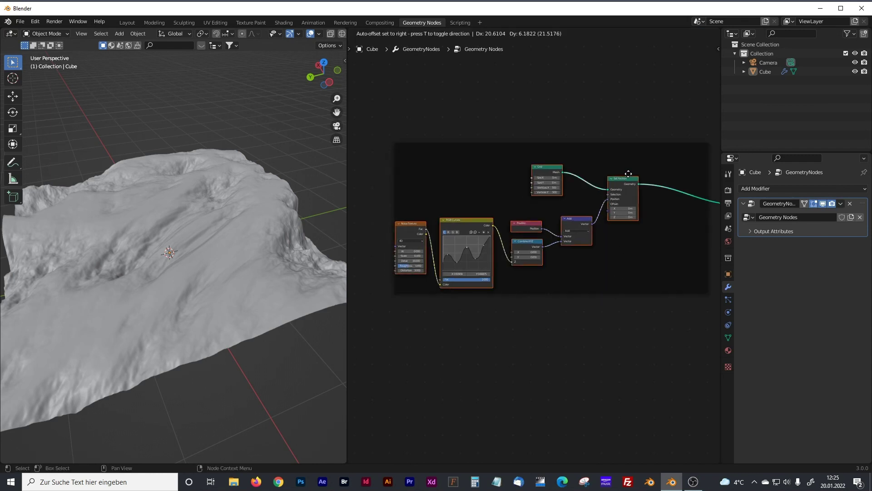
pyautogui.click(639, 204)
# Label the frame 'Ground' and narrow the side panel.
pyautogui.click(637, 150)
pyautogui.write('n')
pyautogui.write('Ground')
pyautogui.press('Return')
pyautogui.moveTo(620, 136); pyautogui.dragTo(684, 141)
pyautogui.moveTo(292, 224); pyautogui.dragTo(269, 224, button='middle')
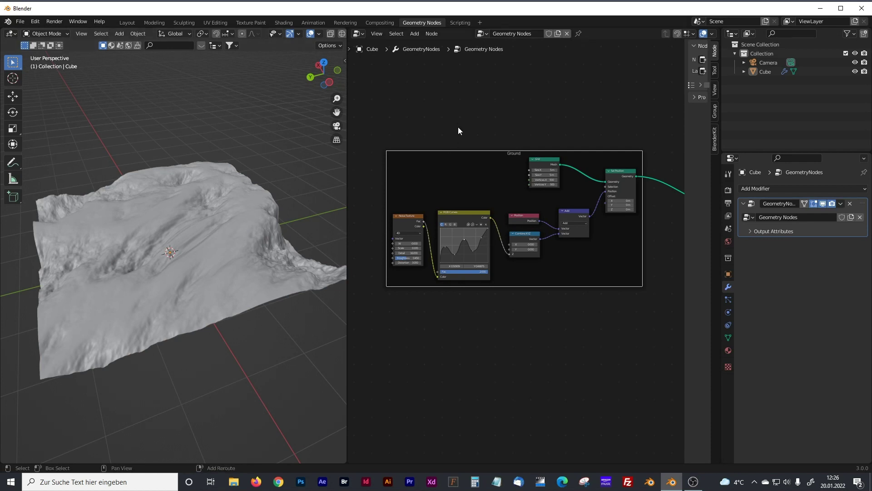
# Make room above the Ground frame, duplicating and then discarding a Grid node.
pyautogui.moveTo(458, 127); pyautogui.dragTo(445, 231, button='middle')
pyautogui.scroll(1, 467, 233)
pyautogui.moveTo(230, 238); pyautogui.dragTo(236, 257, button='middle')
pyautogui.click(519, 272)
pyautogui.hotkey('shift', 'd')
pyautogui.click(461, 265)
pyautogui.press('x')
# Add a fresh Grid node above the Ground frame.
pyautogui.hotkey('shift', 'a')
pyautogui.click(423, 50)
pyautogui.write('grid')
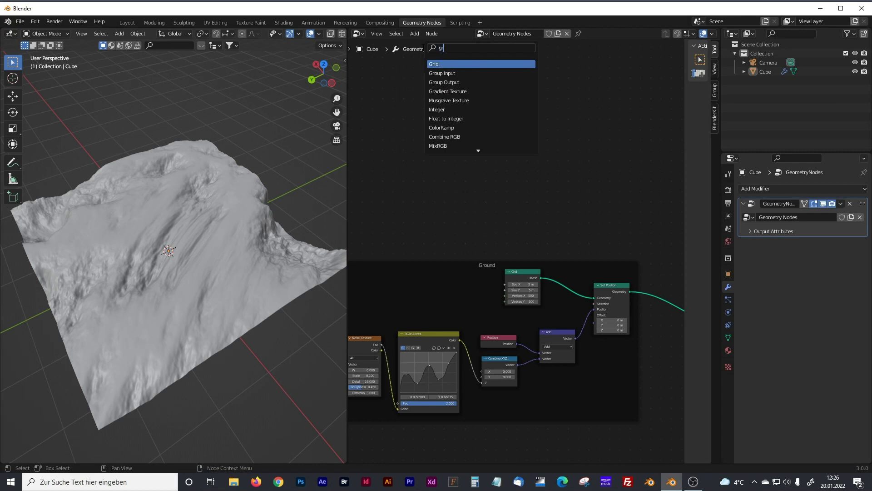
pyautogui.press('Return')
pyautogui.click(433, 177)
pyautogui.moveTo(466, 184); pyautogui.dragTo(524, 215, button='middle')
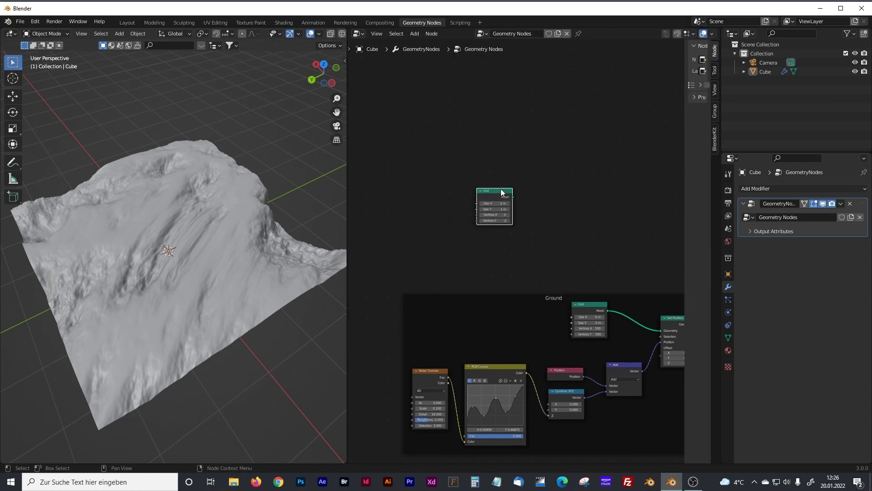
pyautogui.moveTo(500, 191); pyautogui.dragTo(497, 151)
# Set the new grid to Size 5 × 5 with 10 × 10 vertices.
pyautogui.click(502, 163)
pyautogui.write('5')
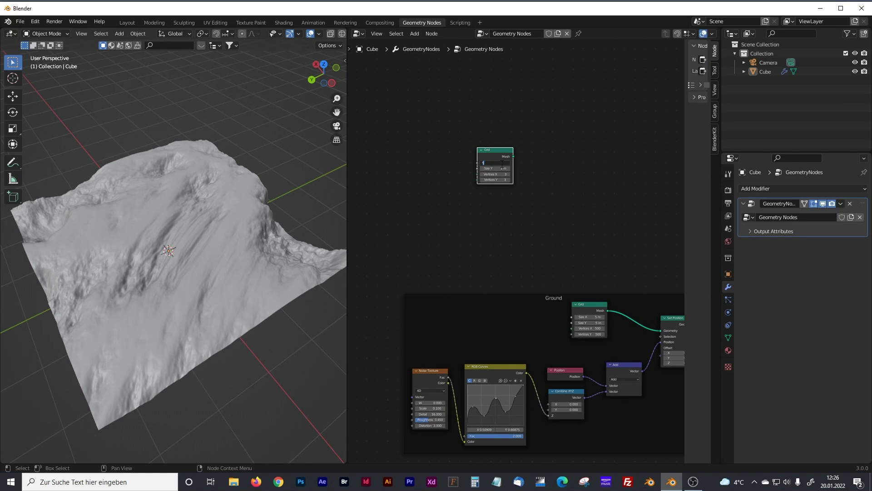
pyautogui.press('Tab')
pyautogui.write('5')
pyautogui.press('Tab')
pyautogui.write('10')
pyautogui.press('Tab')
pyautogui.write('10')
pyautogui.click(497, 201)
# Connect the new grid's Mesh into Join Geometry and view the flat plane.
pyautogui.keyDown('ctrl'); pyautogui.scroll(-5, 521, 226); pyautogui.keyUp('ctrl')
pyautogui.scroll(-2, 446, 230)
pyautogui.keyDown('ctrl'); pyautogui.scroll(3, 430, 214); pyautogui.keyUp('ctrl')
pyautogui.scroll(1, 442, 195)
pyautogui.moveTo(408, 184); pyautogui.dragTo(615, 332)
pyautogui.moveTo(253, 294); pyautogui.dragTo(233, 246, button='middle')
pyautogui.scroll(2, 195, 257)
pyautogui.moveTo(430, 268); pyautogui.dragTo(461, 274, button='middle')
# Insert a Set Position node after the new Grid.
pyautogui.scroll(2, 487, 267)
pyautogui.click(470, 252)
pyautogui.hotkey('shift', 'a')
pyautogui.write('set')
pyautogui.click(485, 277)
pyautogui.click(474, 210)
pyautogui.moveTo(418, 253); pyautogui.dragTo(480, 253, button='middle')
pyautogui.click(454, 253)
# Add a Combine XYZ node feeding the plane's Set Position Offset.
pyautogui.hotkey('shift', 'a')
pyautogui.write('combi')
pyautogui.click(467, 273)
pyautogui.click(478, 241)
pyautogui.scroll(2, 478, 241)
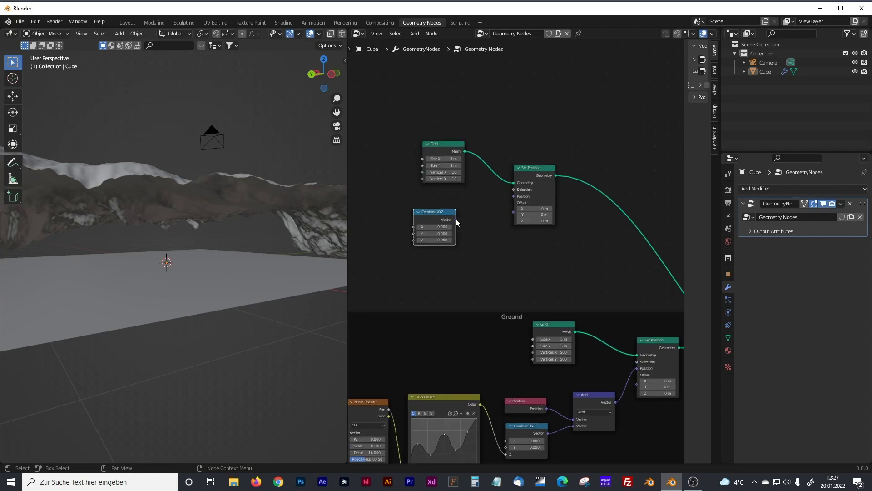
pyautogui.moveTo(456, 219); pyautogui.dragTo(516, 216)
pyautogui.keyDown('ctrl'); pyautogui.hscroll(-5, 437, 259); pyautogui.keyUp('ctrl')
# Add a Value node driving the Combine XYZ Z input.
pyautogui.hotkey('shift', 'a')
pyautogui.write('valu')
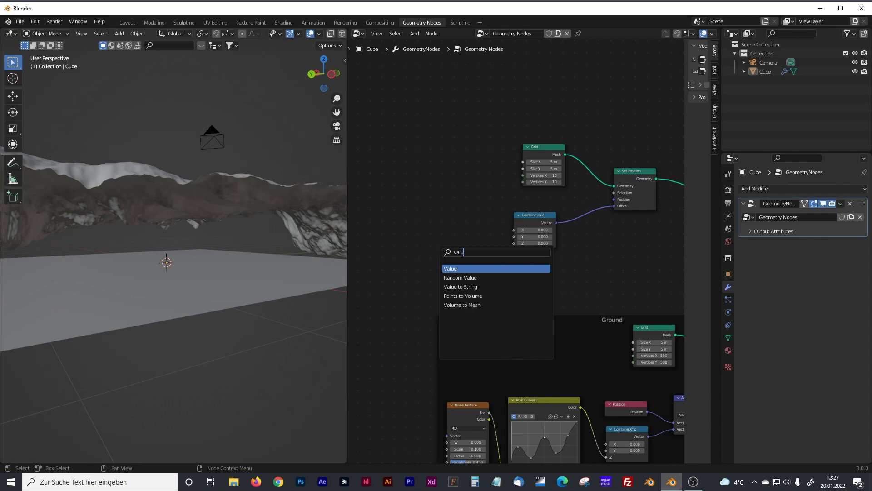
pyautogui.press('Return')
pyautogui.moveTo(476, 233); pyautogui.dragTo(514, 244)
# Raise the plane's height value to 0.700, briefly testing 0.800.
pyautogui.click(470, 242)
pyautogui.click(470, 241)
pyautogui.click(469, 242)
pyautogui.click(471, 243)
pyautogui.click(471, 242)
pyautogui.click(471, 242)
pyautogui.click(471, 242)
pyautogui.moveTo(276, 212); pyautogui.dragTo(292, 241, button='middle')
pyautogui.click(471, 241)
pyautogui.click(439, 242)
pyautogui.moveTo(288, 233)
pyautogui.mouseDown(button='middle')
pyautogui.moveTo(269, 219)
pyautogui.moveTo(293, 249)
pyautogui.mouseUp(button='middle')
pyautogui.moveTo(562, 273); pyautogui.dragTo(432, 259, button='middle')
# Add a Set Material node onto the plane's Set Position link.
pyautogui.hotkey('shift', 'a')
pyautogui.click(495, 234)
pyautogui.write('set')
pyautogui.click(520, 264)
pyautogui.moveTo(520, 264); pyautogui.dragTo(506, 200)
pyautogui.click(506, 200)
# Duplicate the Set Material node and place the copy inside the Ground frame.
pyautogui.moveTo(534, 239); pyautogui.dragTo(493, 185, button='middle')
pyautogui.hotkey('shift', 'd')
pyautogui.click(472, 181)
pyautogui.moveTo(472, 180); pyautogui.dragTo(571, 286)
pyautogui.hotkey('ctrl', 'z')
pyautogui.moveTo(474, 190); pyautogui.dragTo(584, 241)
# Line up Set Shade Smooth and Group Output beside Join Geometry.
pyautogui.keyDown('ctrl'); pyautogui.hscroll(5, 595, 268); pyautogui.keyUp('ctrl')
pyautogui.keyDown('ctrl'); pyautogui.hscroll(4, 629, 267); pyautogui.keyUp('ctrl')
pyautogui.moveTo(583, 307); pyautogui.dragTo(595, 235)
pyautogui.moveTo(655, 307); pyautogui.dragTo(666, 245)
pyautogui.keyDown('ctrl'); pyautogui.hscroll(-7, 504, 184); pyautogui.keyUp('ctrl')
pyautogui.click(242, 165)
pyautogui.click(255, 114)
pyautogui.moveTo(492, 236); pyautogui.dragTo(487, 216, button='middle')
# Insert a Switch node between the plane's Set Material and Join Geometry, leaving it enabled.
pyautogui.hotkey('shift', 'a')
pyautogui.click(497, 191)
pyautogui.write('swit')
pyautogui.press('Return')
pyautogui.click(499, 218)
pyautogui.click(493, 220)
pyautogui.click(493, 220)
pyautogui.click(493, 221)
pyautogui.click(492, 220)
pyautogui.moveTo(446, 238)
pyautogui.mouseDown(button='middle')
pyautogui.moveTo(579, 232)
pyautogui.moveTo(448, 235)
pyautogui.mouseUp(button='middle')
pyautogui.keyDown('ctrl'); pyautogui.hscroll(-8, 500, 236); pyautogui.keyUp('ctrl')
# Add a Value node set to 10 feeding Size X of both the plane and terrain grids.
pyautogui.moveTo(432, 224); pyautogui.dragTo(422, 224, button='middle')
pyautogui.hotkey('shift', 'a')
pyautogui.click(489, 246)
pyautogui.write('value')
pyautogui.press('Return')
pyautogui.moveTo(425, 159); pyautogui.dragTo(545, 132)
pyautogui.moveTo(424, 159); pyautogui.dragTo(645, 301)
pyautogui.click(405, 167)
pyautogui.write('10')
pyautogui.press('Return')
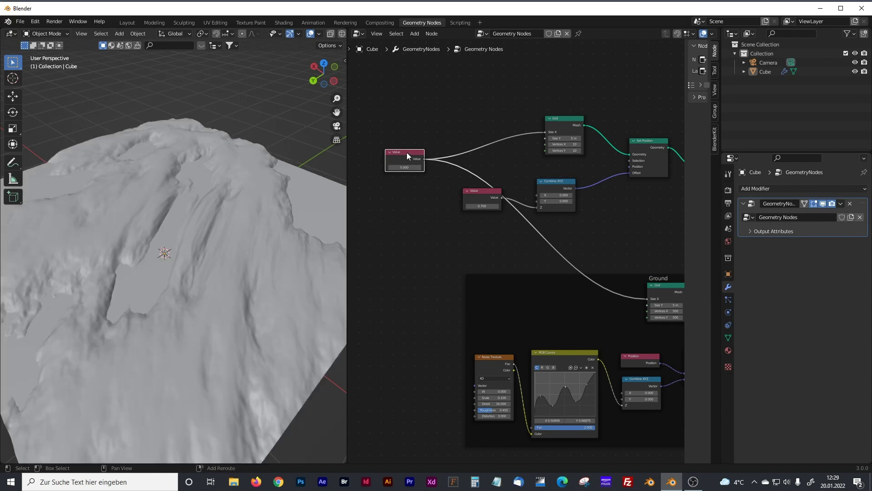
# Duplicate the Value node and link it to both grids' Size Y.
pyautogui.hotkey('shift', 'd')
pyautogui.click(405, 193)
pyautogui.moveTo(422, 200); pyautogui.dragTo(545, 139)
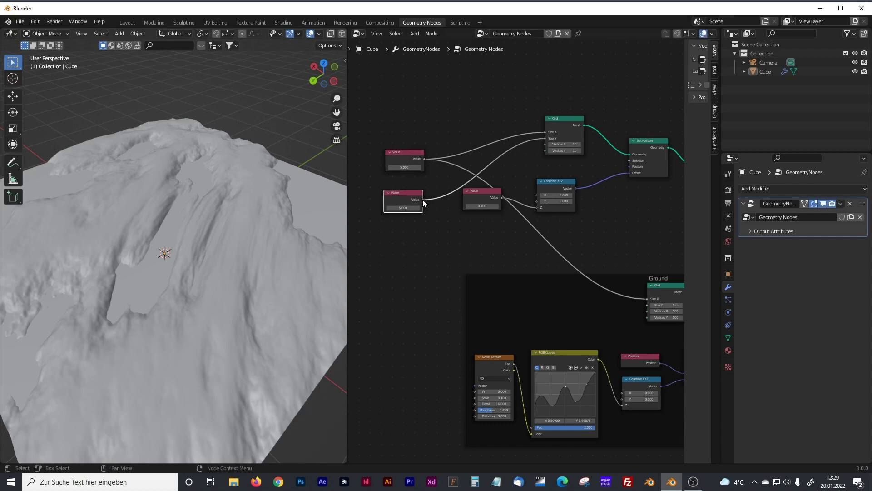
pyautogui.moveTo(422, 200); pyautogui.dragTo(647, 305)
# Test the X and Y size values, leaving both at 5.000, and nudge the Switch node down.
pyautogui.moveTo(248, 282); pyautogui.dragTo(279, 243, button='middle')
pyautogui.moveTo(404, 168)
pyautogui.mouseDown()
pyautogui.moveTo(414, 167)
pyautogui.moveTo(396, 167)
pyautogui.mouseUp()
pyautogui.moveTo(244, 248); pyautogui.dragTo(242, 258, button='middle')
pyautogui.moveTo(399, 208)
pyautogui.mouseDown()
pyautogui.moveTo(411, 208)
pyautogui.moveTo(393, 207)
pyautogui.mouseUp()
pyautogui.moveTo(402, 168)
pyautogui.mouseDown()
pyautogui.moveTo(420, 167)
pyautogui.moveTo(410, 168)
pyautogui.mouseUp()
pyautogui.moveTo(551, 258); pyautogui.dragTo(443, 248, button='middle')
pyautogui.moveTo(535, 233); pyautogui.dragTo(471, 214, button='middle')
pyautogui.moveTo(558, 167); pyautogui.dragTo(561, 178)
# Switch the left editor to the Shader Editor and rename the material Ground.
pyautogui.click(66, 34)
pyautogui.click(11, 36)
pyautogui.click(37, 119)
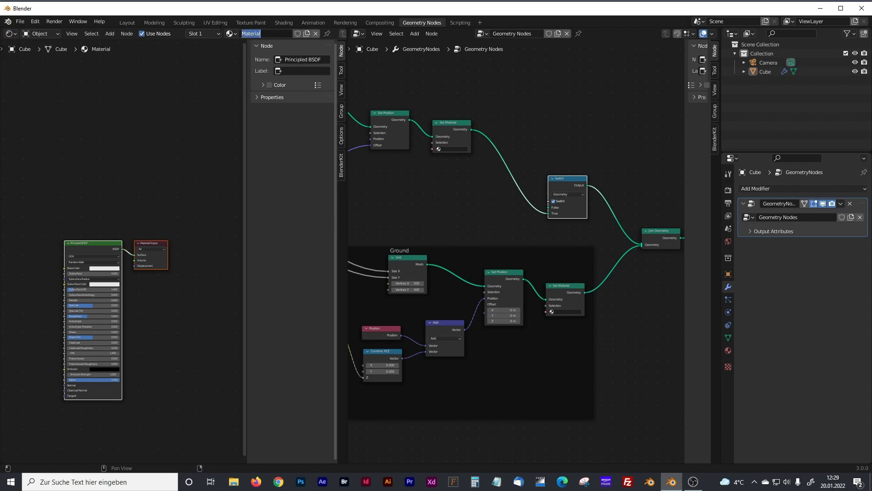
pyautogui.write('Ground')
pyautogui.press('Return')
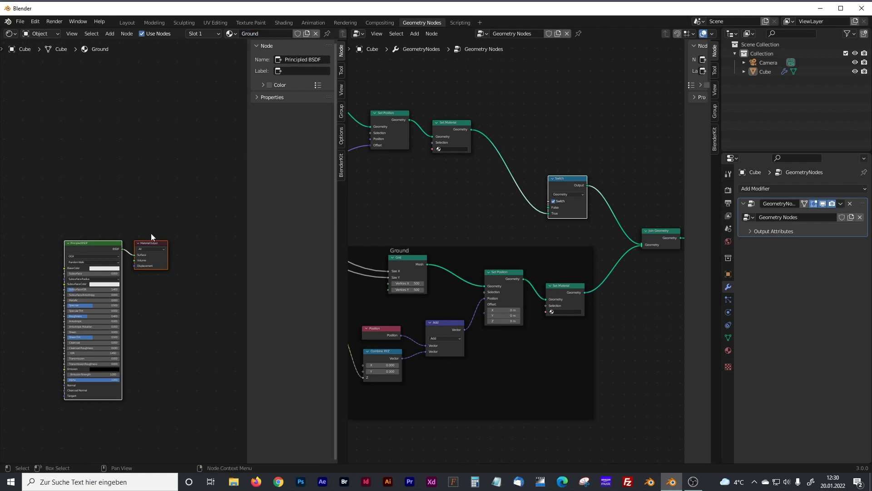
# Set the Ground material's Base Color to a dark brown.
pyautogui.click(109, 269)
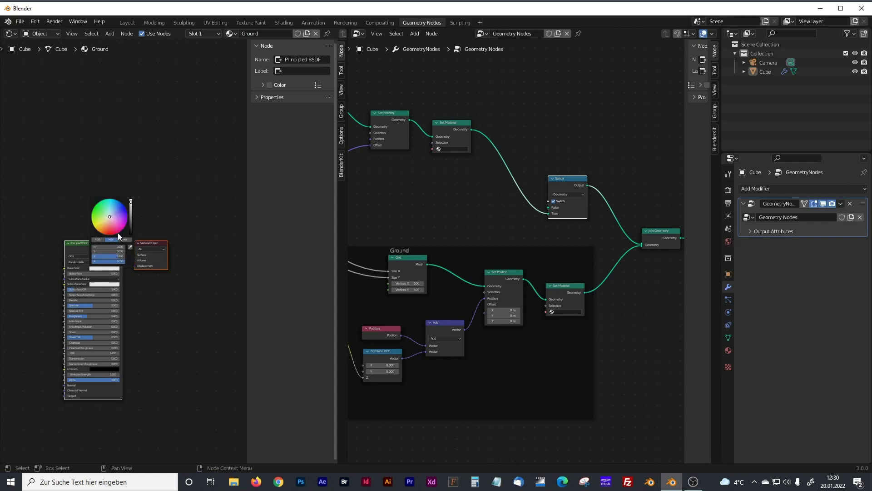
pyautogui.click(101, 229)
pyautogui.moveTo(102, 228); pyautogui.dragTo(99, 232)
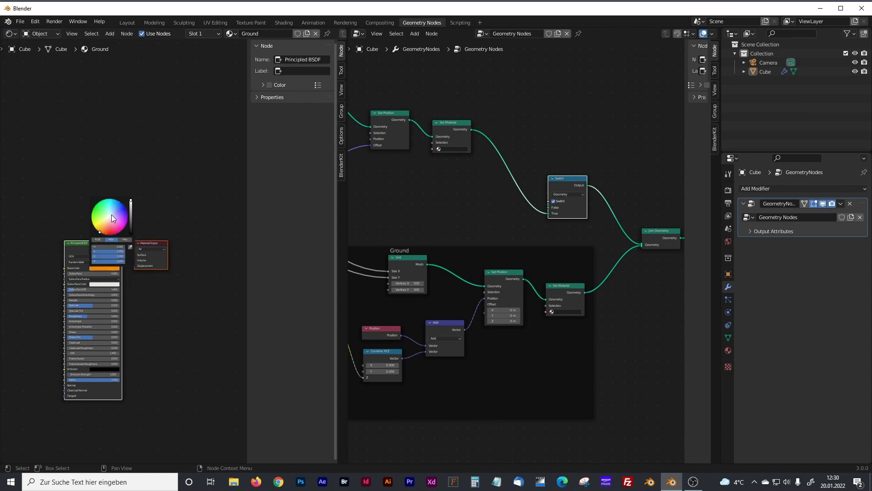
pyautogui.scroll(2, 150, 210)
pyautogui.moveTo(150, 211); pyautogui.dragTo(171, 120, button='middle')
pyautogui.click(122, 205)
pyautogui.moveTo(165, 126); pyautogui.dragTo(164, 136)
# Create a new material named water with a blue Base Color.
pyautogui.click(315, 33)
pyautogui.click(217, 36)
pyautogui.doubleClick(261, 34)
pyautogui.write('watre')
pyautogui.press('BackSpace')
pyautogui.press('BackSpace')
pyautogui.write('er')
pyautogui.press('Return')
pyautogui.click(165, 206)
pyautogui.click(192, 117)
# Return to the 3D Viewport and set the plane's Set Material to water, the terrain's to Ground.
pyautogui.click(11, 34)
pyautogui.click(32, 60)
pyautogui.scroll(6, 574, 253)
pyautogui.click(492, 179)
pyautogui.click(507, 201)
pyautogui.moveTo(518, 238); pyautogui.dragTo(456, 125, button='middle')
pyautogui.click(609, 308)
pyautogui.click(614, 322)
pyautogui.moveTo(345, 48); pyautogui.dragTo(454, 41)
pyautogui.click(429, 33)
pyautogui.moveTo(315, 136)
pyautogui.mouseDown(button='middle')
pyautogui.moveTo(293, 173)
pyautogui.moveTo(323, 132)
pyautogui.moveTo(289, 173)
pyautogui.moveTo(356, 203)
pyautogui.moveTo(270, 216)
pyautogui.mouseUp(button='middle')
pyautogui.moveTo(252, 256); pyautogui.dragTo(364, 255, button='middle')
pyautogui.scroll(4, 274, 219)
pyautogui.moveTo(274, 219)
pyautogui.mouseDown(button='middle')
pyautogui.moveTo(299, 259)
pyautogui.moveTo(289, 216)
pyautogui.mouseUp(button='middle')
pyautogui.scroll(-4, 289, 216)
pyautogui.scroll(-3, 588, 159)
pyautogui.moveTo(588, 159); pyautogui.dragTo(543, 181, button='middle')
pyautogui.moveTo(542, 180); pyautogui.dragTo(512, 226)
pyautogui.click(497, 225)
pyautogui.click(497, 226)
pyautogui.click(526, 225)
pyautogui.click(527, 224)
pyautogui.moveTo(342, 187); pyautogui.dragTo(258, 202, button='middle')
pyautogui.moveTo(340, 303); pyautogui.dragTo(287, 275, button='middle')
pyautogui.scroll(3, 306, 271)
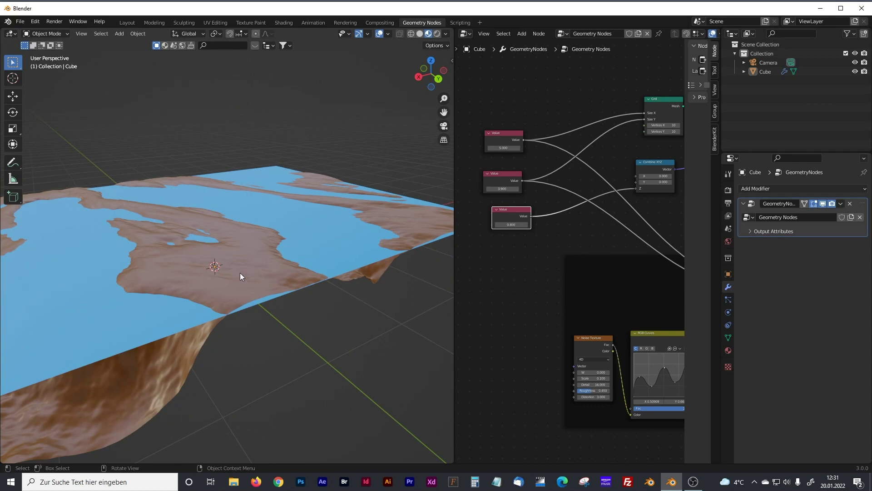